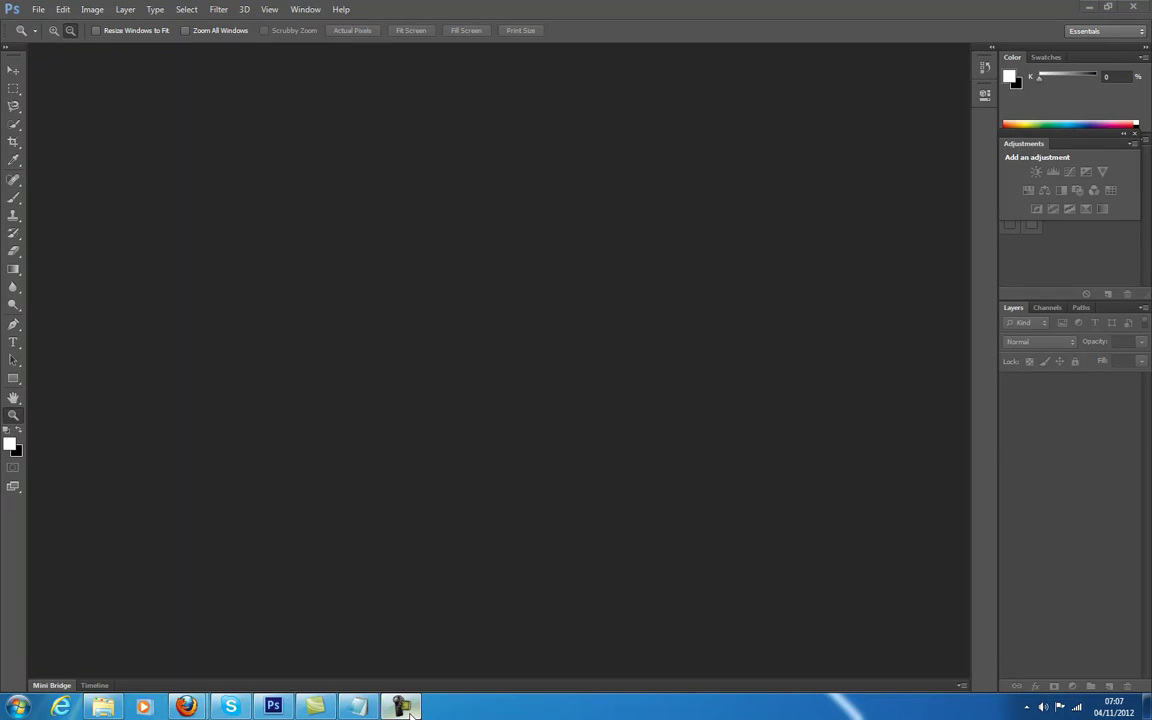
Open the sky photo 148054-bigthumbnail.jpg from the Downloads folder in Photoshop.
{"action": "left_click", "coordinate": [360, 707]}
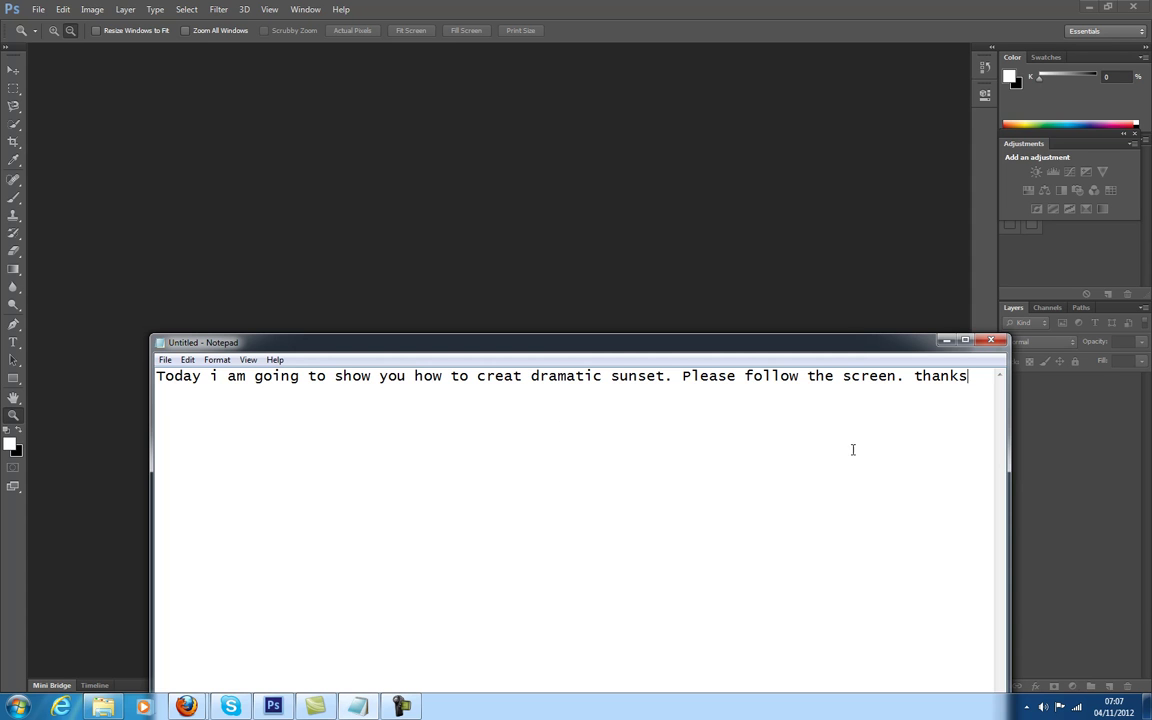
{"action": "left_click", "coordinate": [944, 340]}
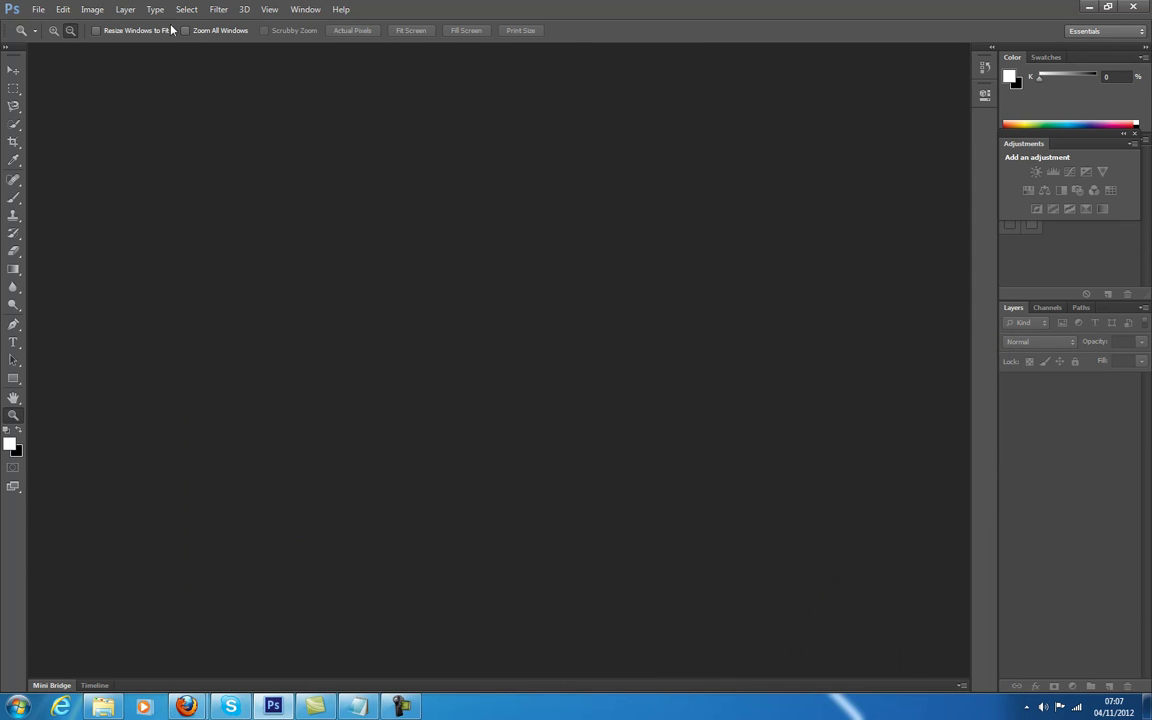
{"action": "left_click", "coordinate": [38, 9]}
{"action": "left_click", "coordinate": [53, 39]}
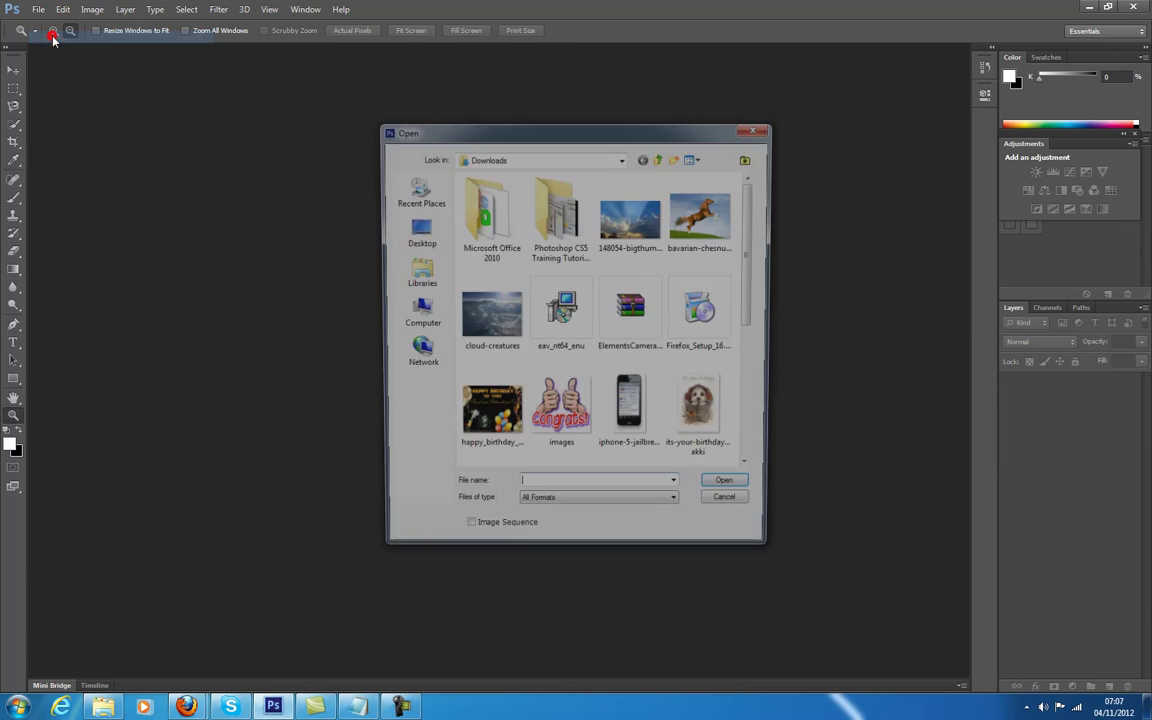
{"action": "left_click", "coordinate": [618, 220]}
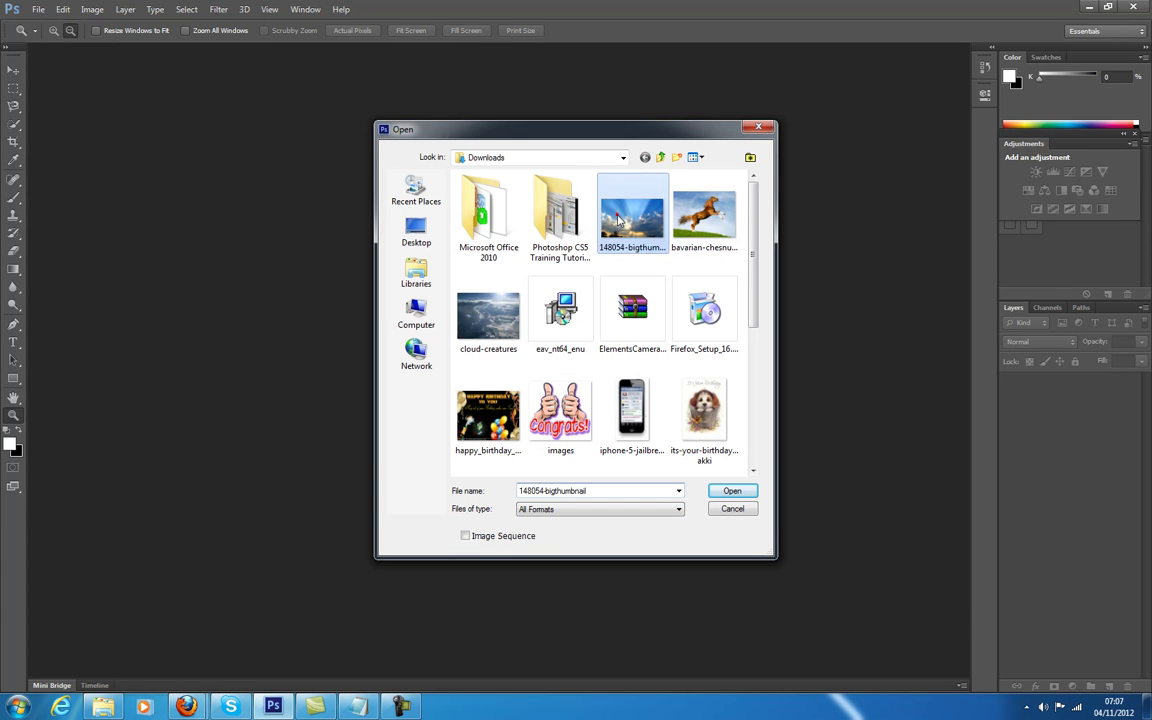
{"action": "left_click", "coordinate": [732, 490]}
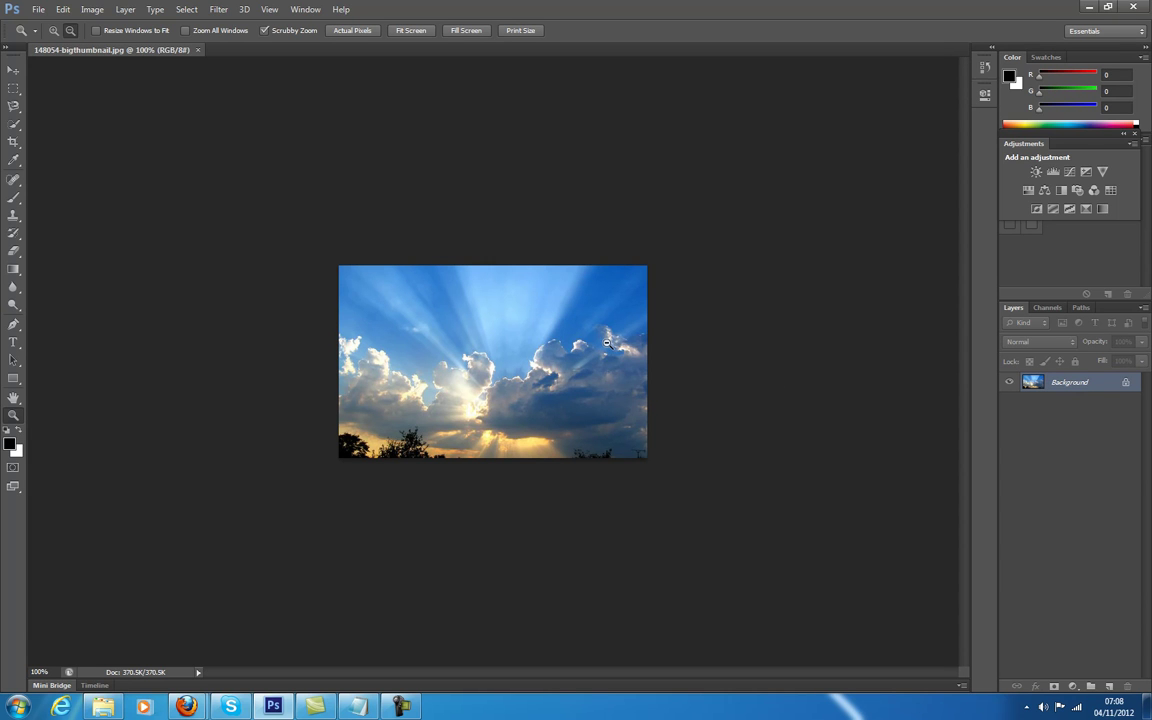
Add a Color Balance layer with midtones Cyan/Red +65, Magenta/Green -67, Yellow/Blue -70.
{"action": "left_click", "coordinate": [1044, 190]}
{"action": "left_click_drag", "start_coordinate": [845, 159], "coordinate": [886, 163]}
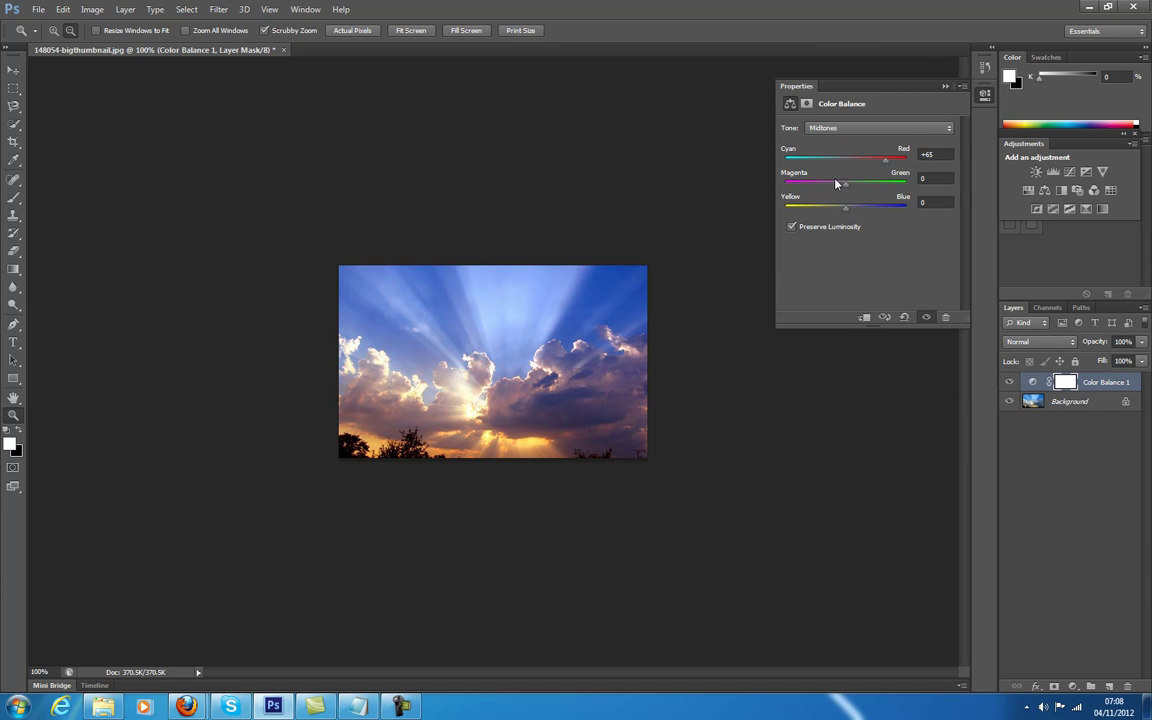
{"action": "mouse_move", "coordinate": [830, 183]}
{"action": "left_mouse_down"}
{"action": "mouse_move", "coordinate": [811, 207]}
{"action": "mouse_move", "coordinate": [806, 184]}
{"action": "left_mouse_up"}
{"action": "left_click", "coordinate": [830, 206]}
{"action": "left_click", "coordinate": [825, 207]}
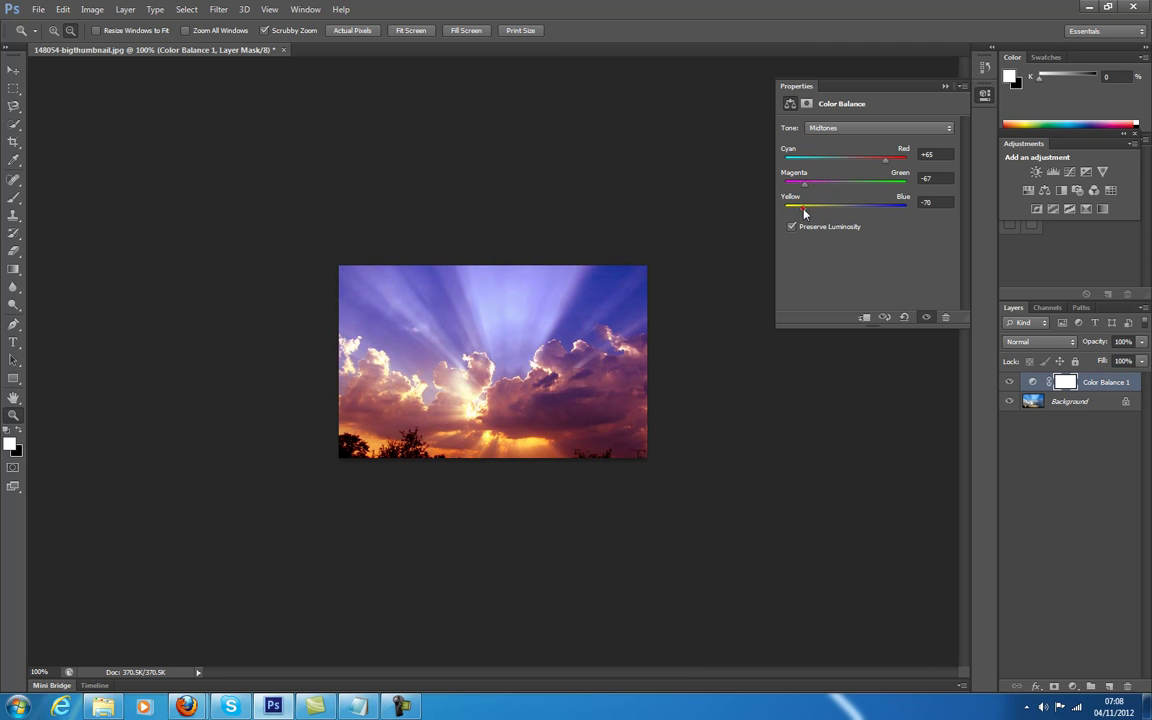
{"action": "left_click_drag", "start_coordinate": [807, 213], "coordinate": [803, 208]}
Add a Curves adjustment layer above Color Balance 1 and place a first curve point.
{"action": "left_click", "coordinate": [1073, 686]}
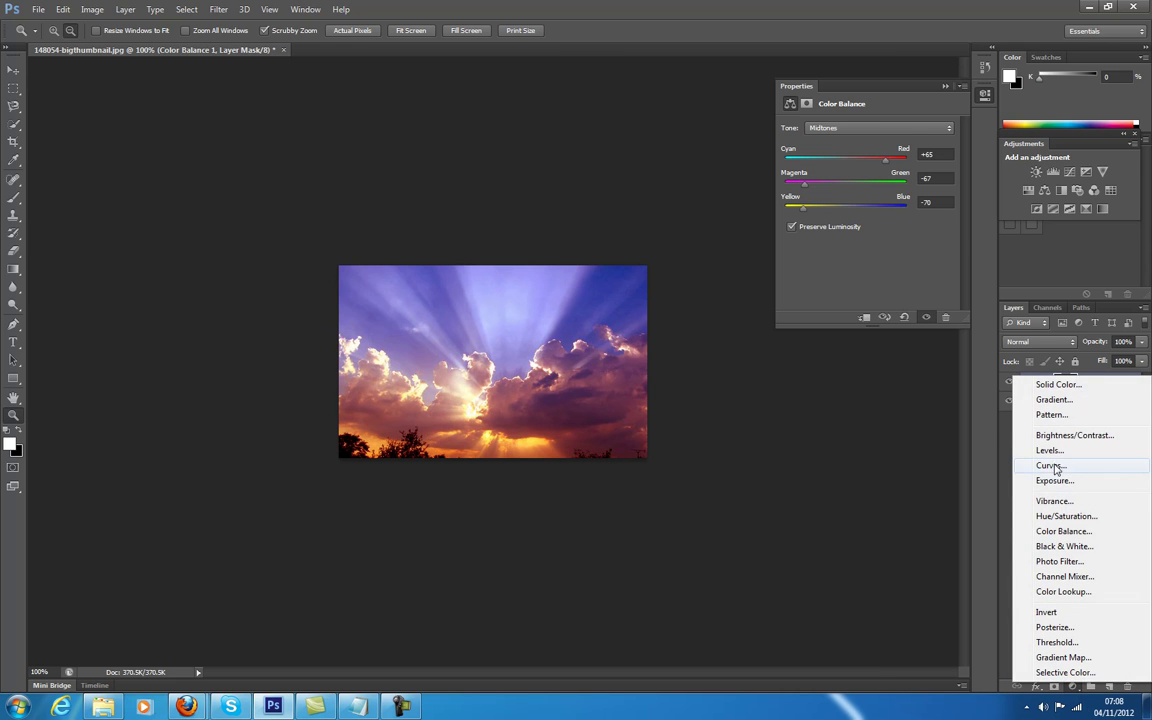
{"action": "left_click", "coordinate": [1051, 465]}
{"action": "left_click", "coordinate": [917, 189]}
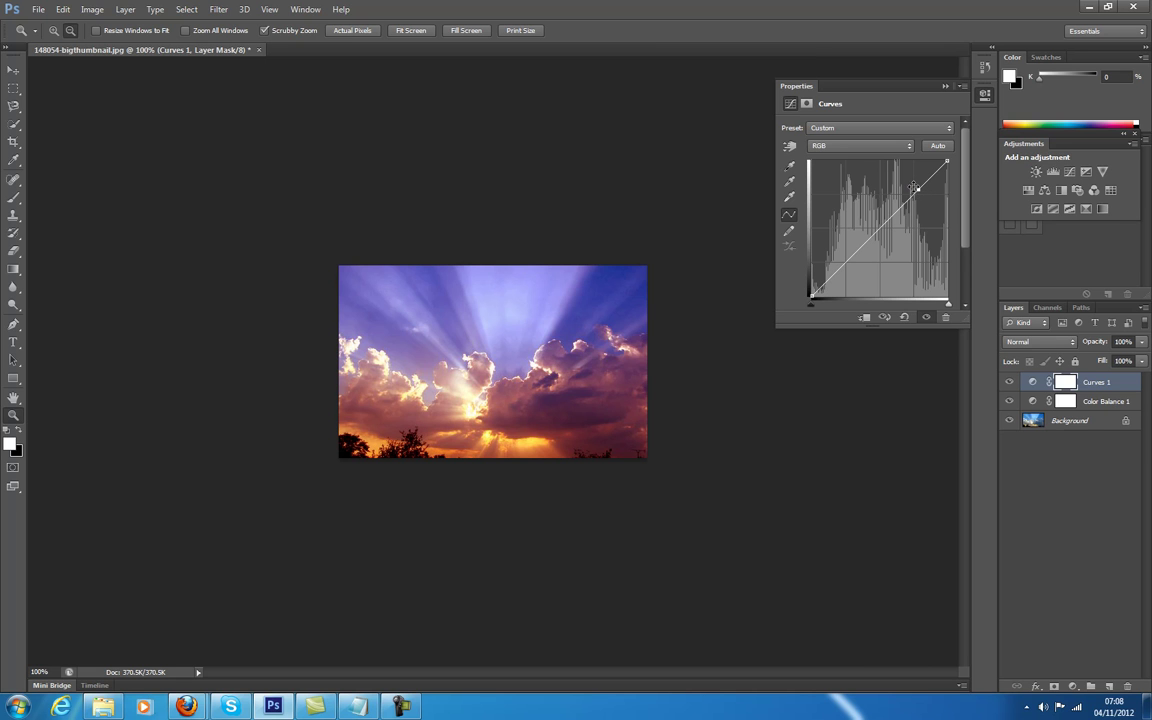
Lift the Red channel curve with several control points to warm the clouds.
{"action": "left_click", "coordinate": [906, 151]}
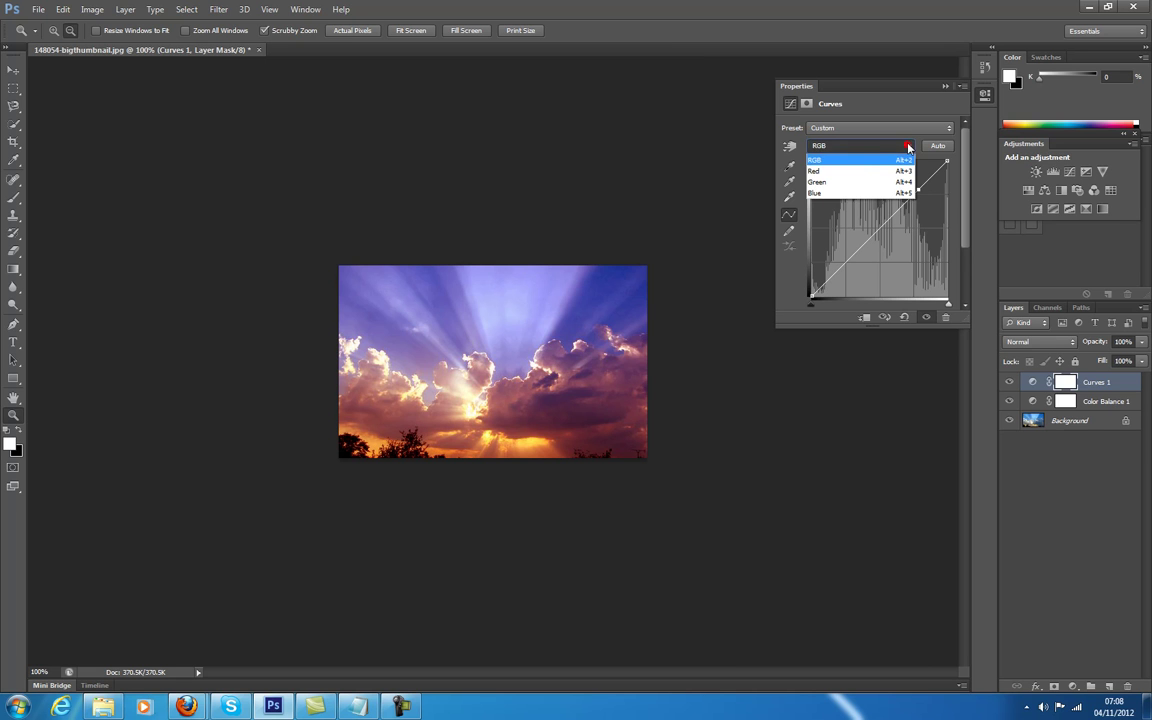
{"action": "left_click", "coordinate": [850, 171]}
{"action": "left_click_drag", "start_coordinate": [902, 198], "coordinate": [901, 195]}
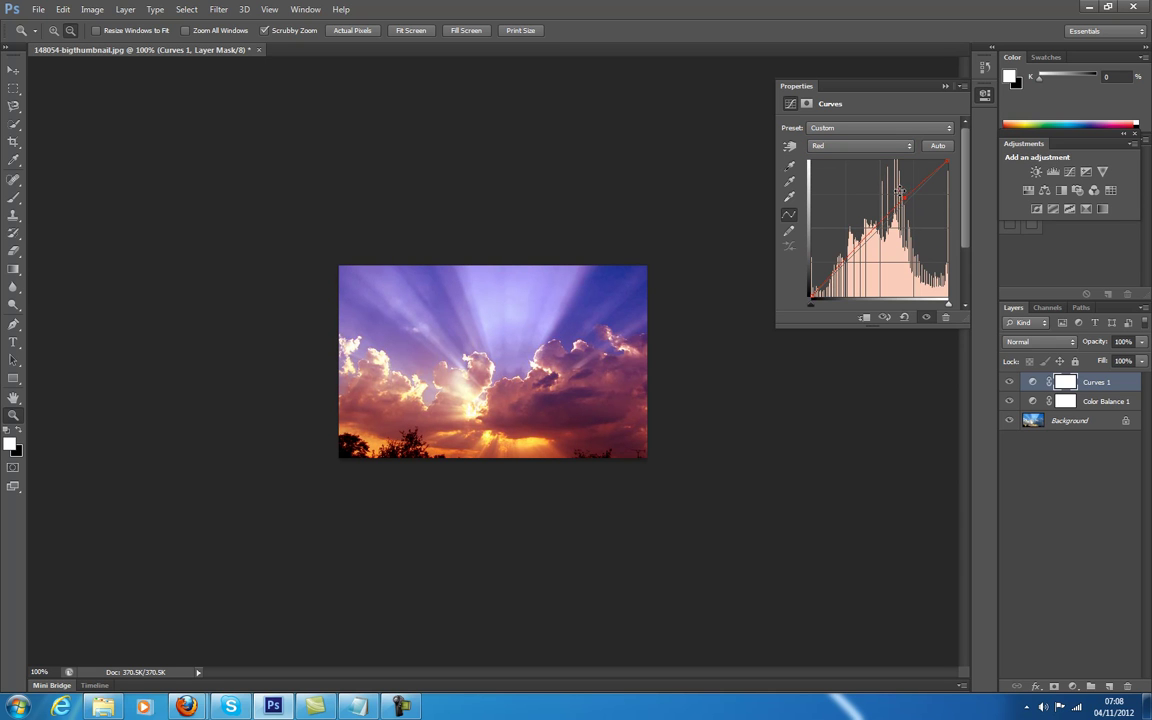
{"action": "left_click_drag", "start_coordinate": [901, 198], "coordinate": [904, 197]}
{"action": "left_click", "coordinate": [840, 262]}
{"action": "left_click_drag", "start_coordinate": [840, 262], "coordinate": [841, 257]}
{"action": "left_click", "coordinate": [875, 235]}
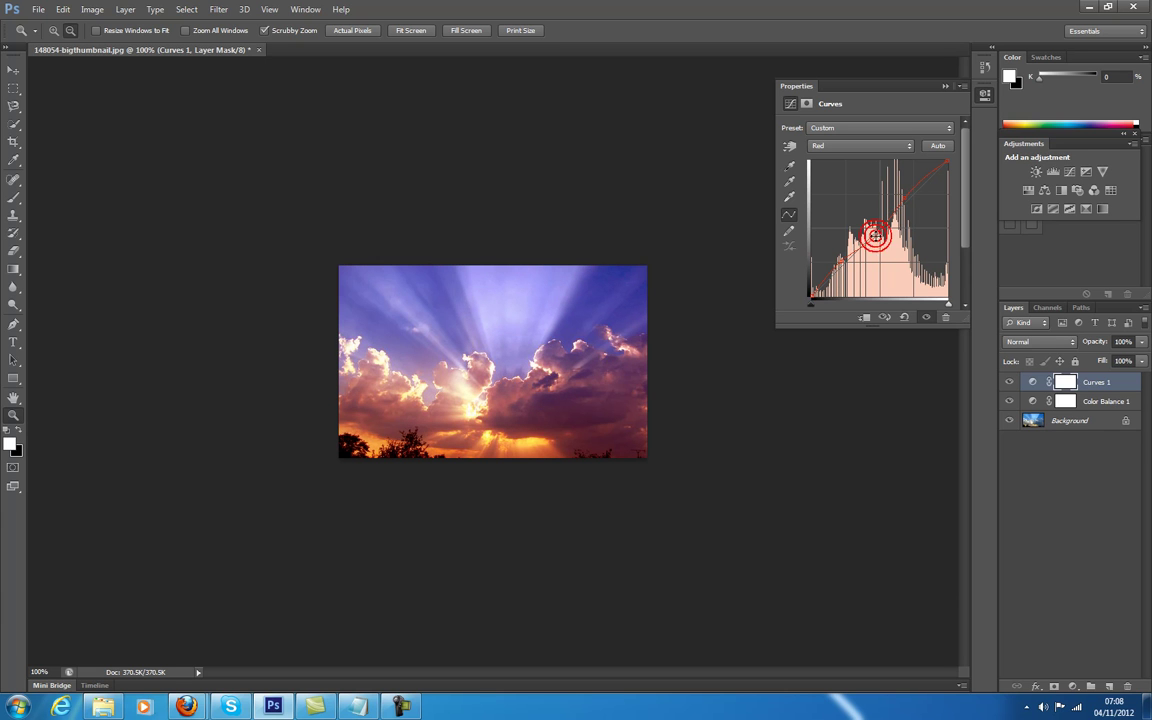
{"action": "left_click", "coordinate": [922, 178]}
Add control points on the combined RGB curve and the Green channel curve.
{"action": "left_click", "coordinate": [892, 147]}
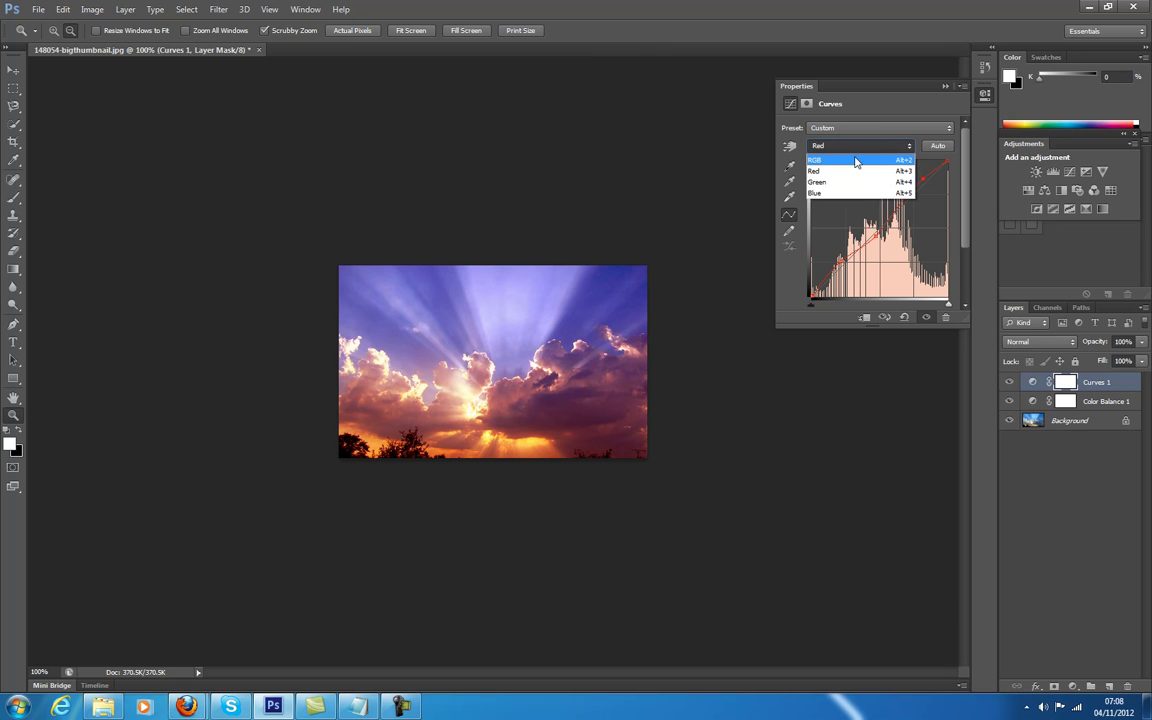
{"action": "left_click", "coordinate": [855, 160]}
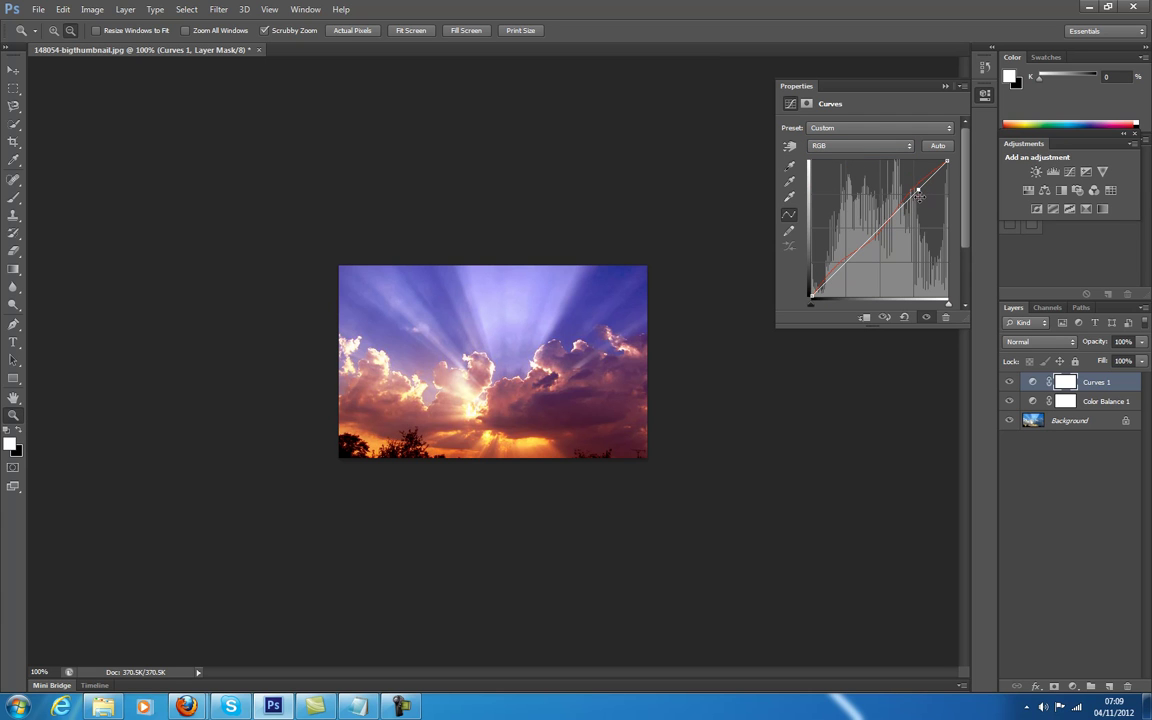
{"action": "left_click", "coordinate": [842, 267]}
{"action": "left_click", "coordinate": [842, 268]}
{"action": "left_click", "coordinate": [841, 268]}
{"action": "left_click", "coordinate": [868, 147]}
{"action": "left_click", "coordinate": [824, 178]}
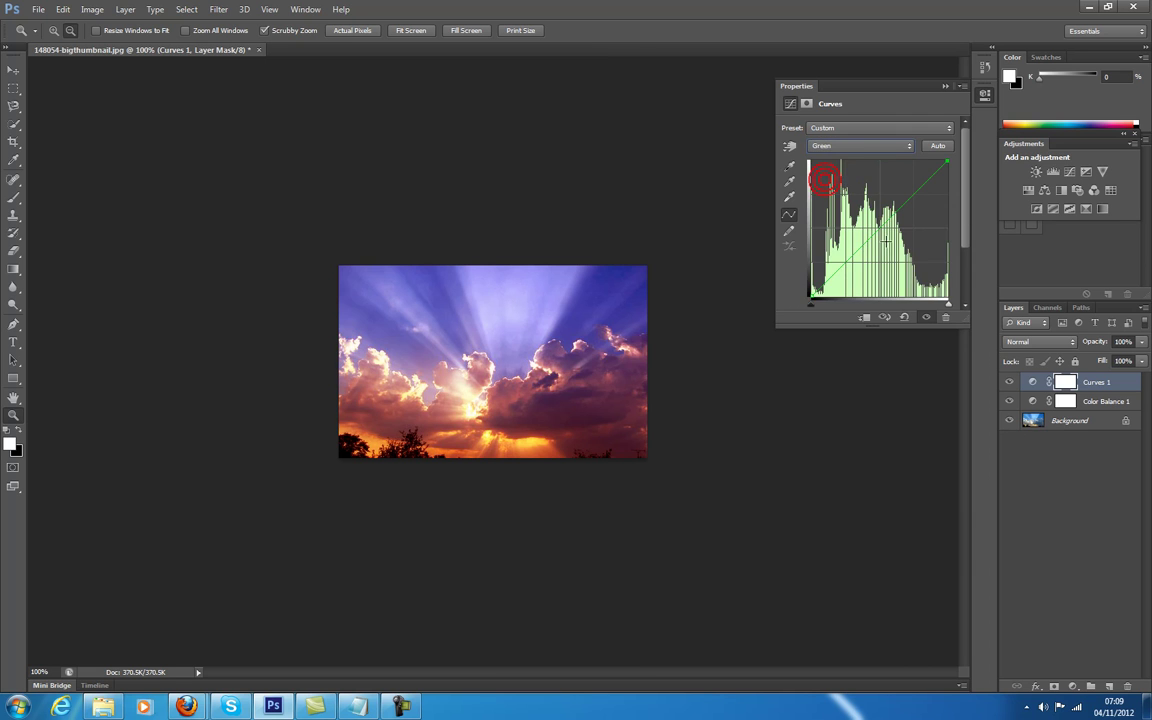
{"action": "left_click", "coordinate": [882, 226]}
Retune Color Balance 1 midtones to Cyan/Red +85, Magenta/Green -55, Yellow/Blue -40.
{"action": "left_click", "coordinate": [1066, 402]}
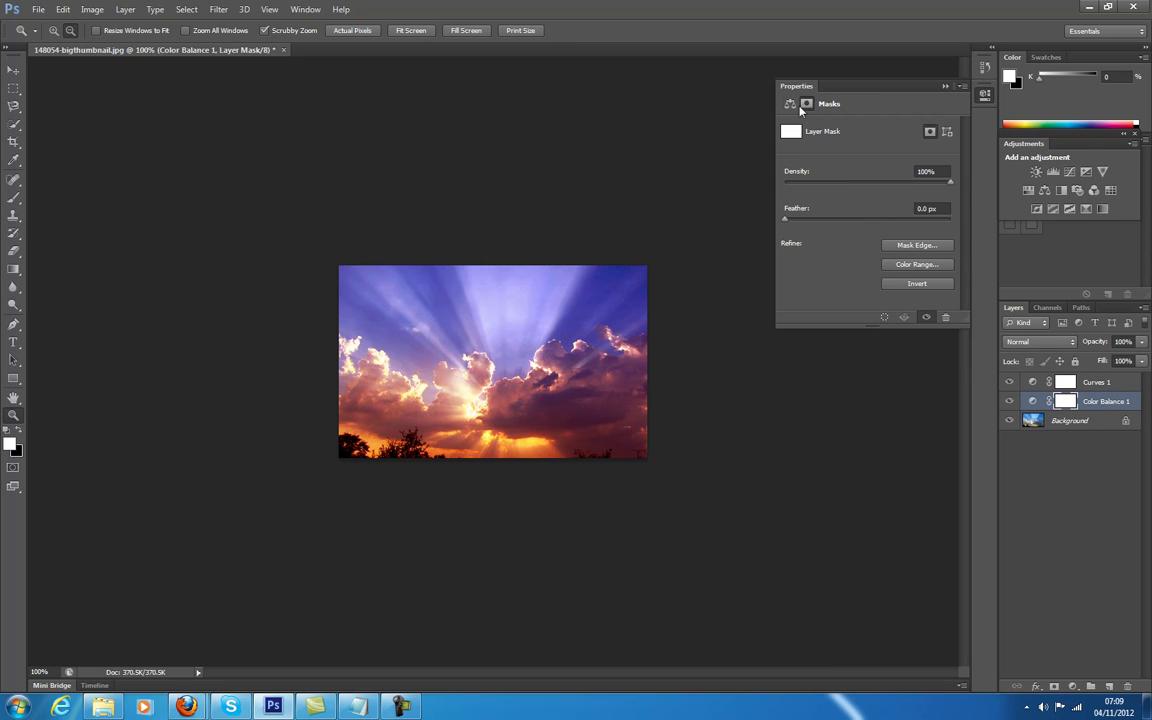
{"action": "left_click", "coordinate": [790, 104]}
{"action": "left_click_drag", "start_coordinate": [890, 166], "coordinate": [899, 160]}
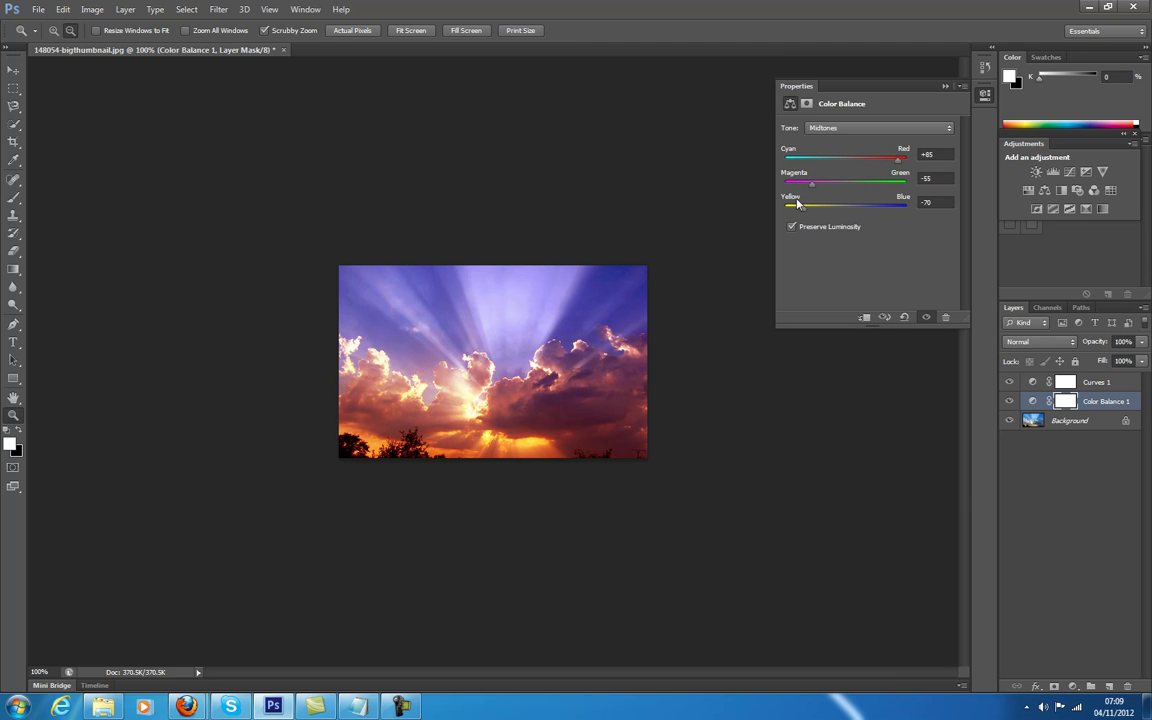
{"action": "left_click_drag", "start_coordinate": [803, 208], "coordinate": [811, 210]}
{"action": "left_click_drag", "start_coordinate": [809, 210], "coordinate": [818, 211]}
Bring back the Notepad intro note and start a new line below it.
{"action": "left_click", "coordinate": [358, 706]}
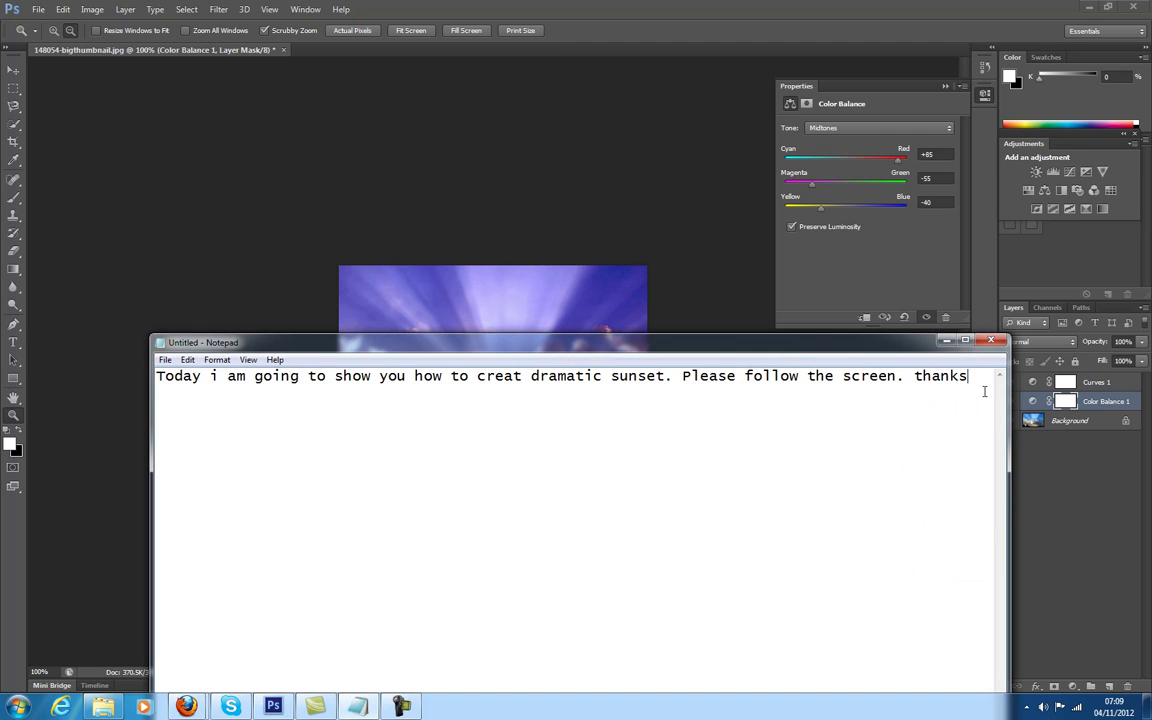
{"action": "key", "text": "Return"}
{"action": "type", "text": "You have to creat"}
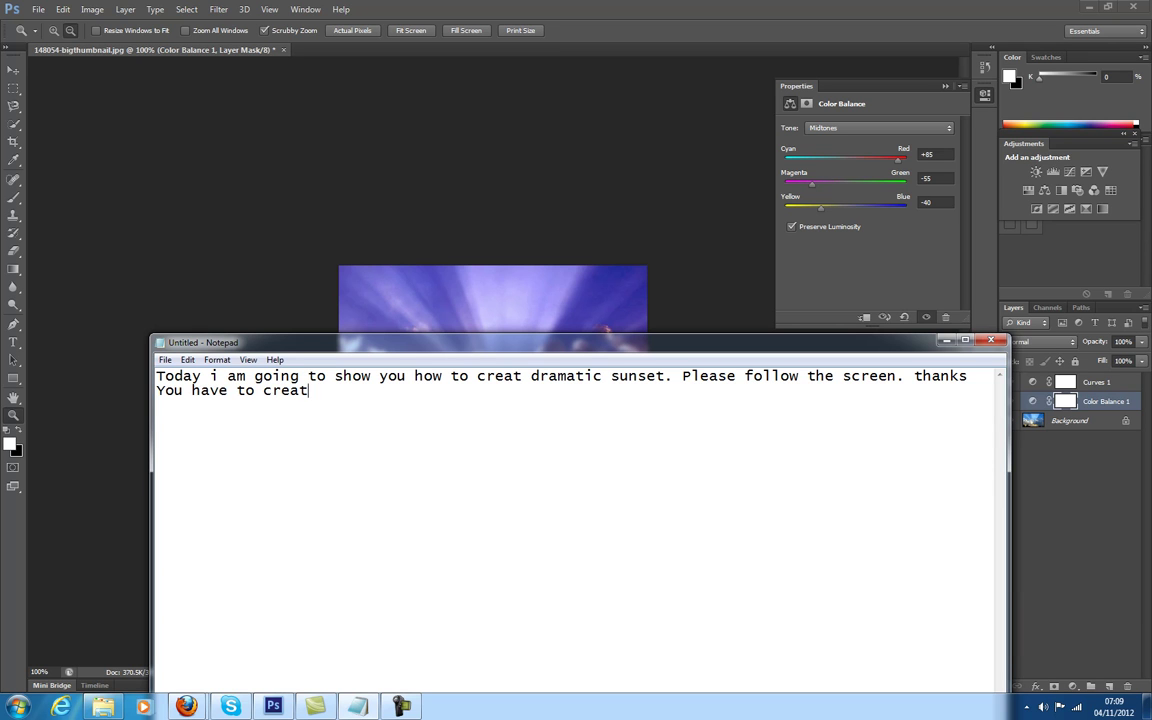
{"action": "key", "text": "BackSpace"}
{"action": "key", "text": "BackSpace"}
{"action": "key", "text": "BackSpace"}
{"action": "key", "text": "BackSpace"}
{"action": "key", "text": "BackSpace"}
{"action": "key", "text": "BackSpace"}
{"action": "key", "text": "BackSpace"}
{"action": "type", "text": "nO"}
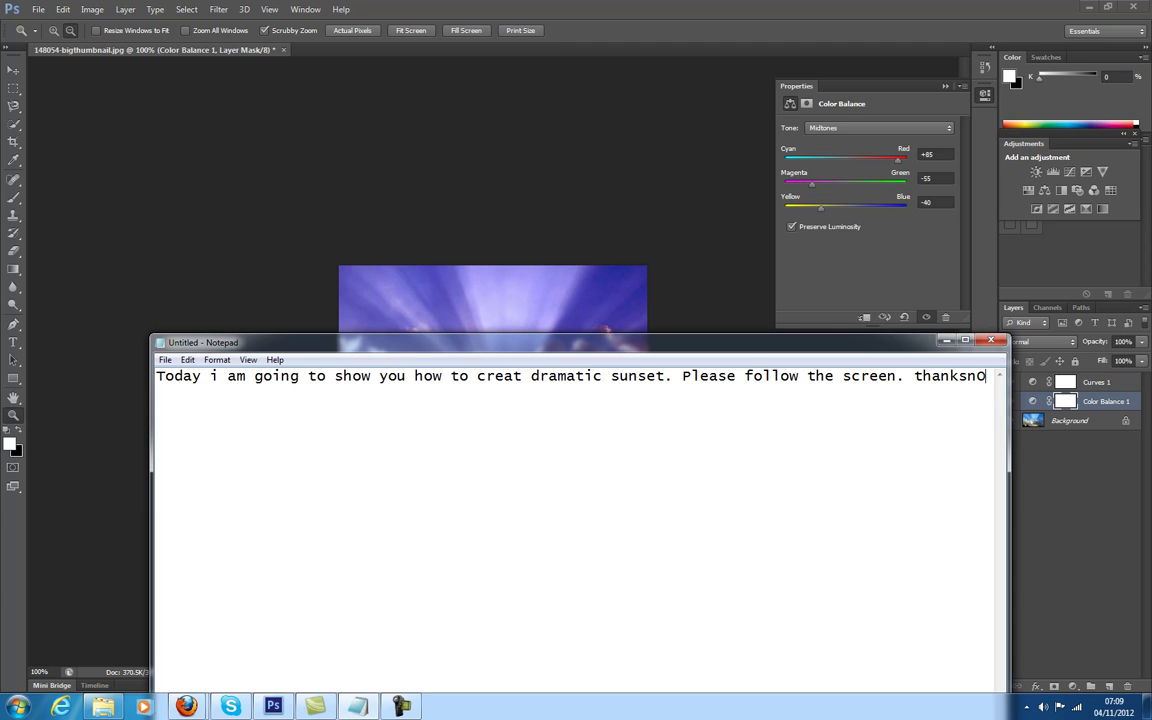
{"action": "type", "text": "w"}
{"action": "key", "text": "BackSpace"}
{"action": "key", "text": "BackSpace"}
{"action": "key", "text": "Return"}
{"action": "type", "text": "n"}
{"action": "key", "text": "BackSpace"}
Type the closing message encouraging sunset practice, ending 'basic.', then a 'Thanks for watching' line.
{"action": "type", "text": "Now you can create "}
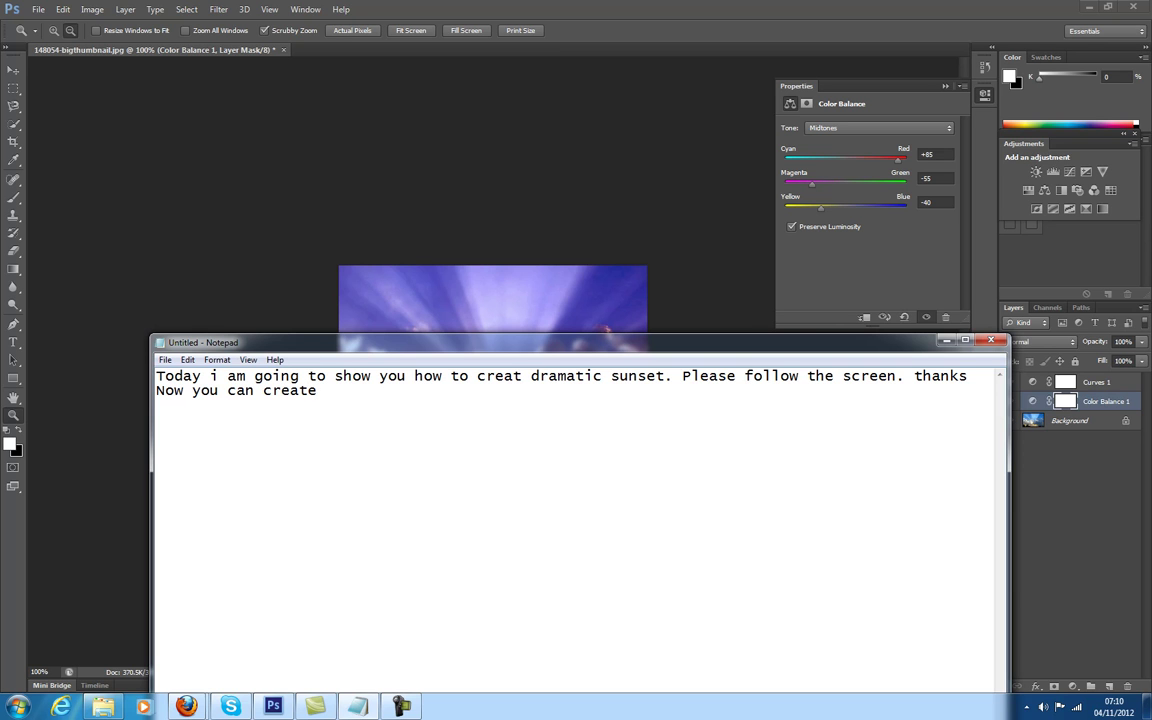
{"action": "type", "text": "dramatic sunset on your own."}
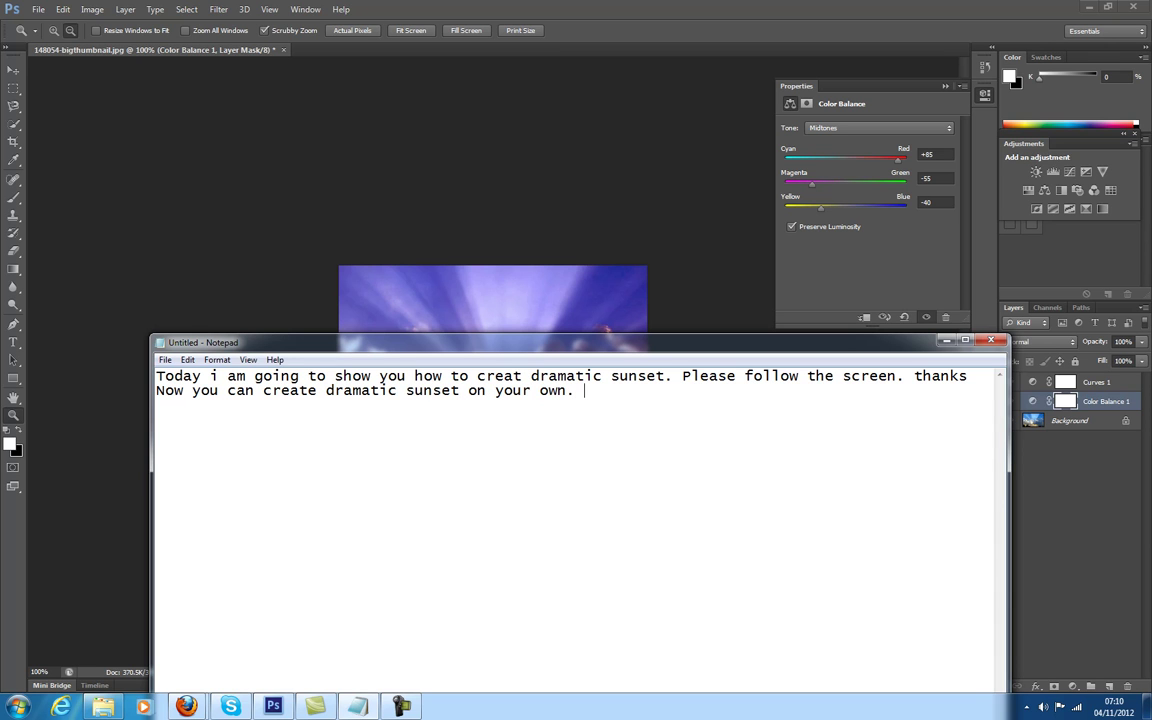
{"action": "type", "text": " Do some pra"}
{"action": "type", "text": "ctice"}
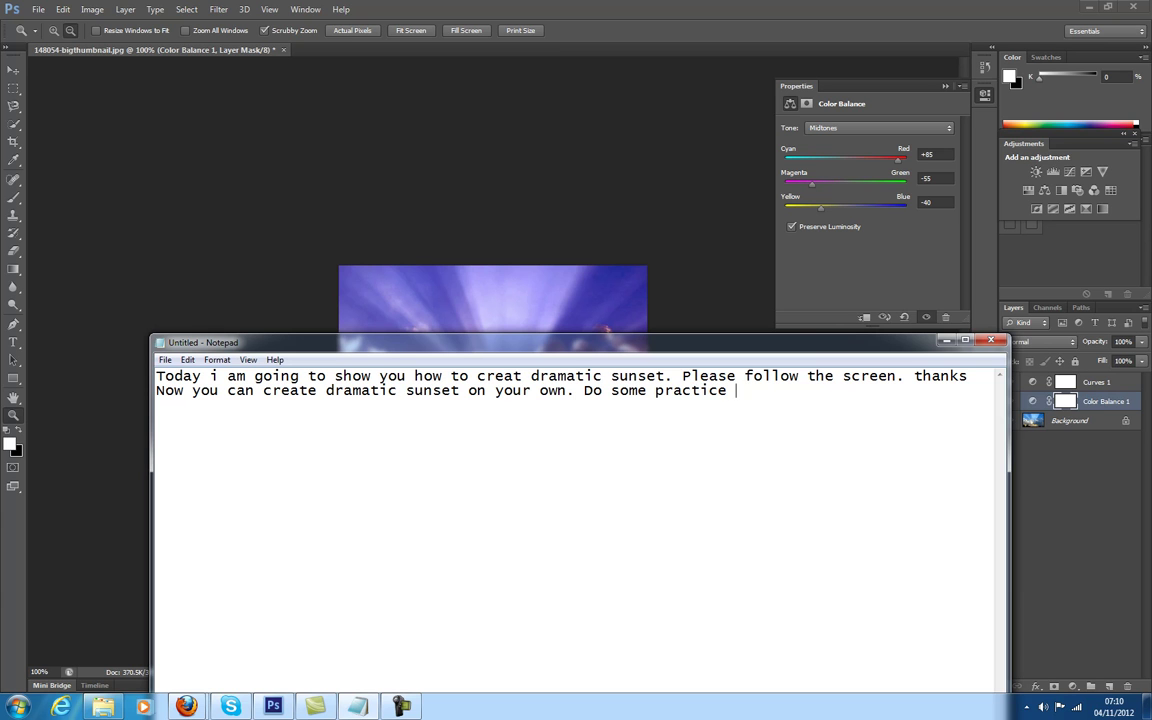
{"action": "type", "text": "with photoshop. "}
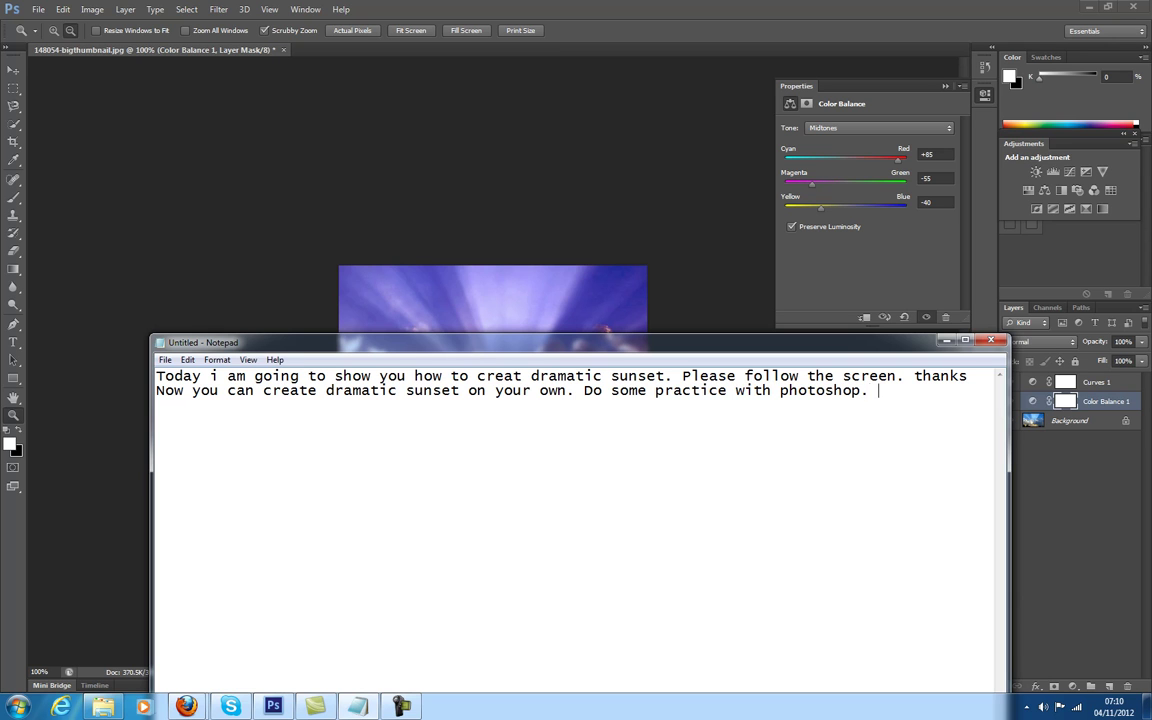
{"action": "type", "text": "I just how"}
{"action": "key", "text": "BackSpace"}
{"action": "key", "text": "BackSpace"}
{"action": "key", "text": "BackSpace"}
{"action": "type", "text": "show"}
{"action": "type", "text": " only"}
{"action": "key", "text": "Return"}
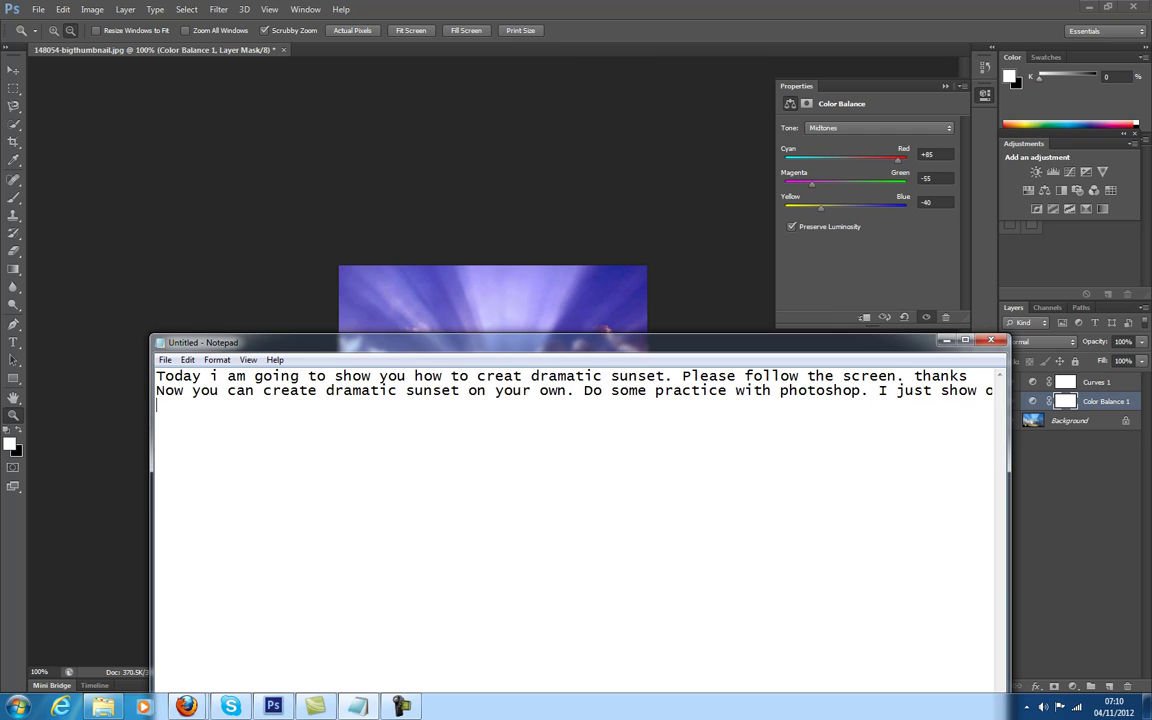
{"action": "type", "text": "basic."}
{"action": "key", "text": "Return"}
{"action": "key", "text": "Return"}
{"action": "type", "text": "Thanks"}
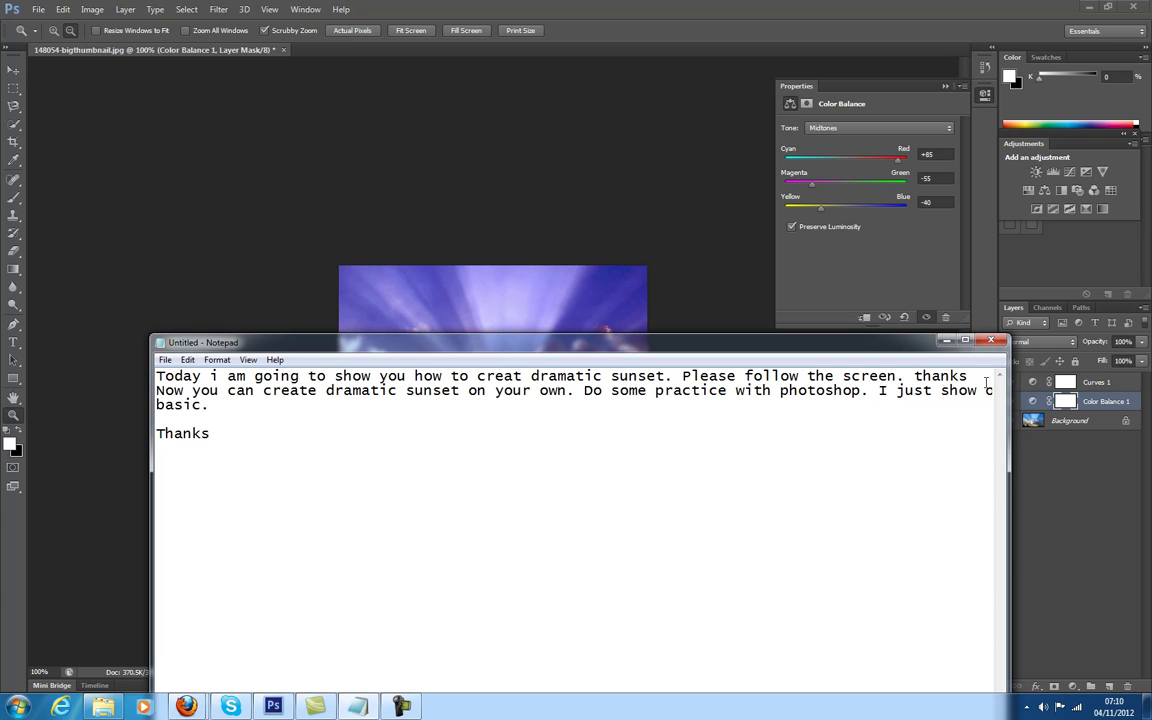
{"action": "type", "text": " for watching"}
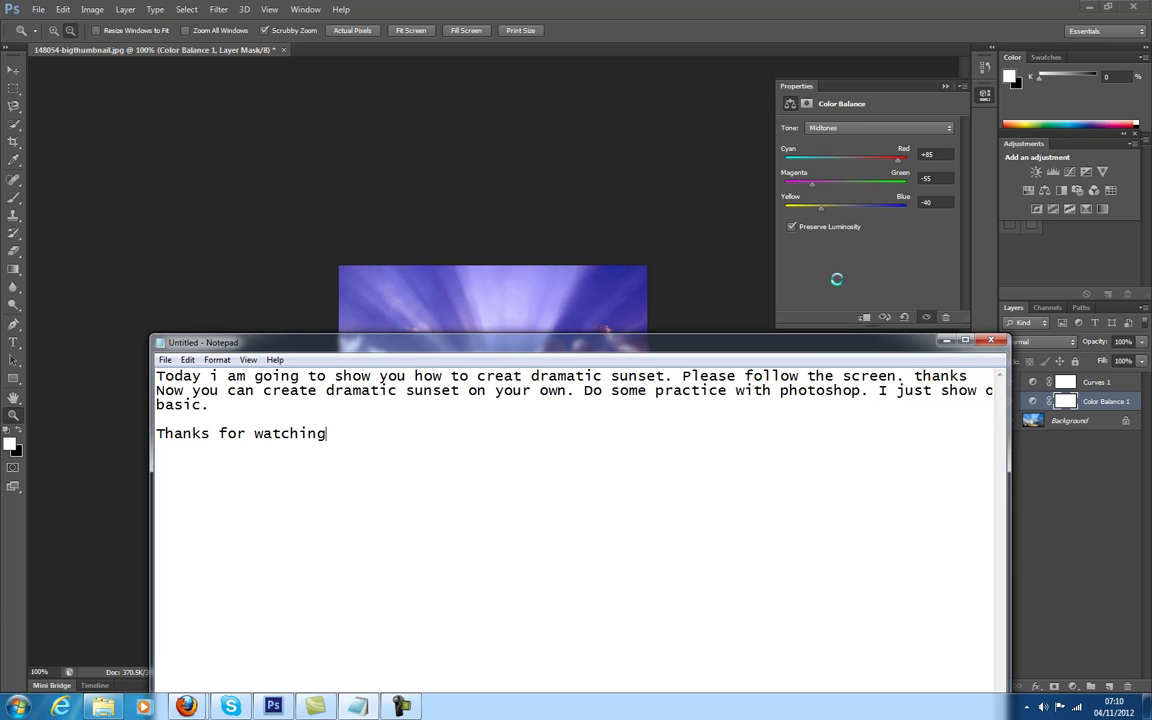